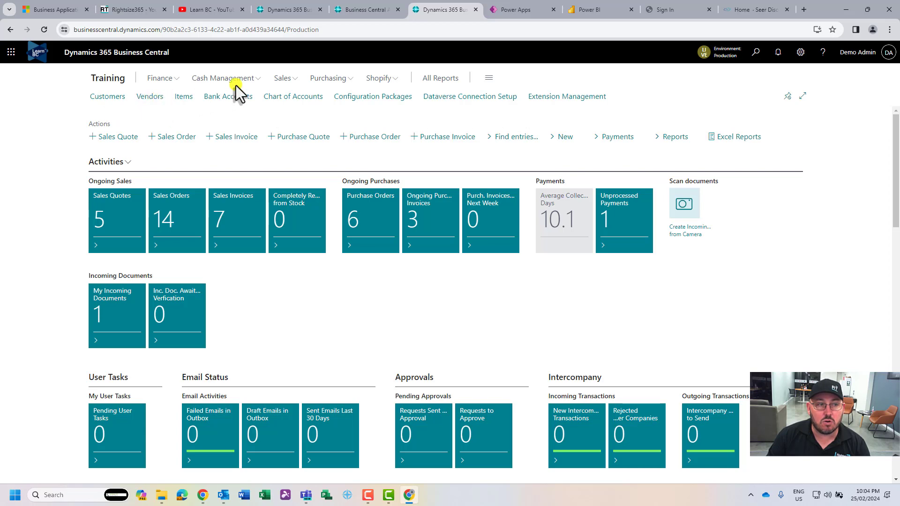
Find Vendors through a Tell Me search for 'vendor' and open the list full-page
{"action": "left_click", "coordinate": [330, 79]}
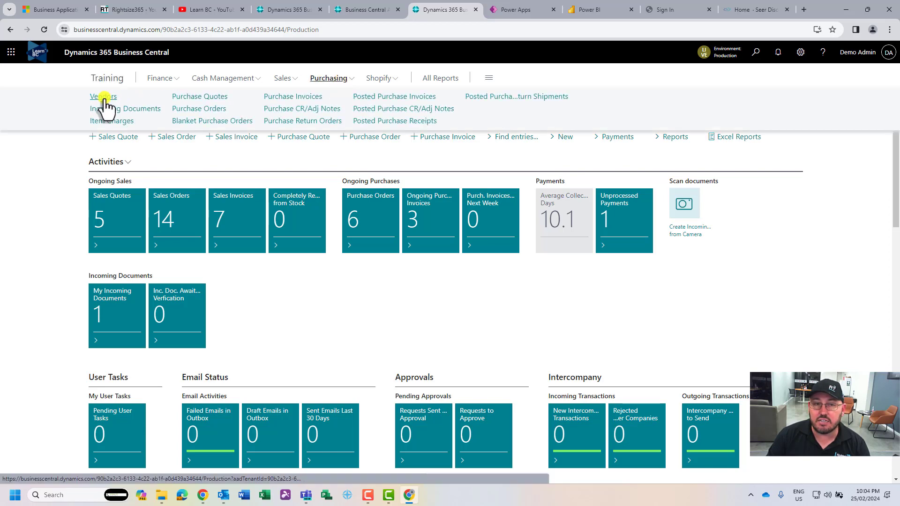
{"action": "left_click", "coordinate": [754, 52]}
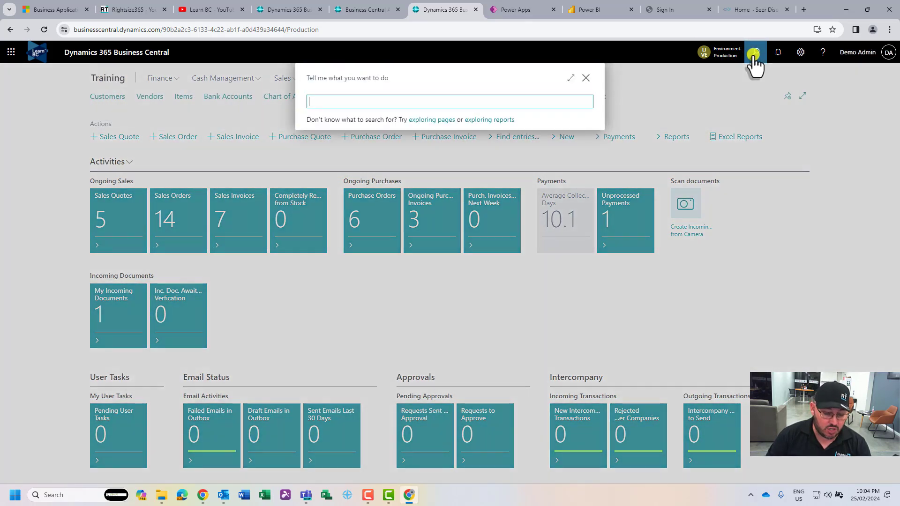
{"action": "type", "text": "vendor"}
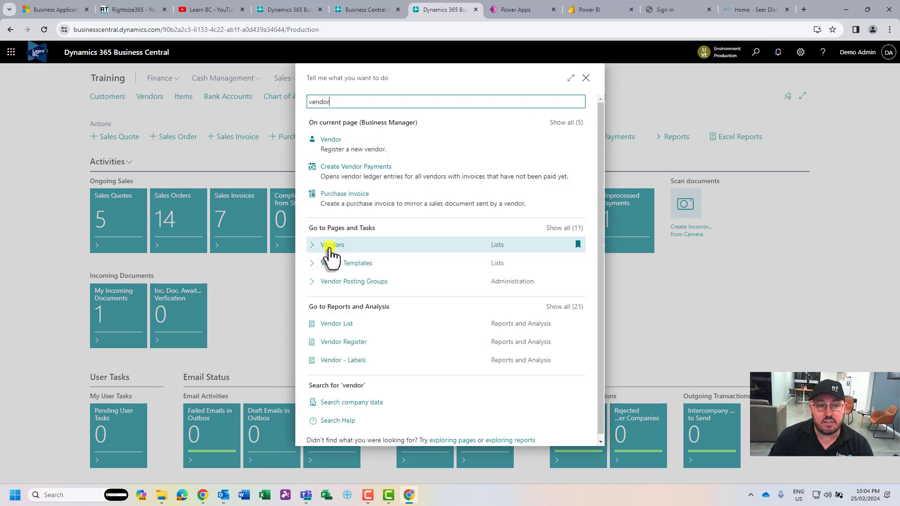
{"action": "left_click", "coordinate": [330, 250]}
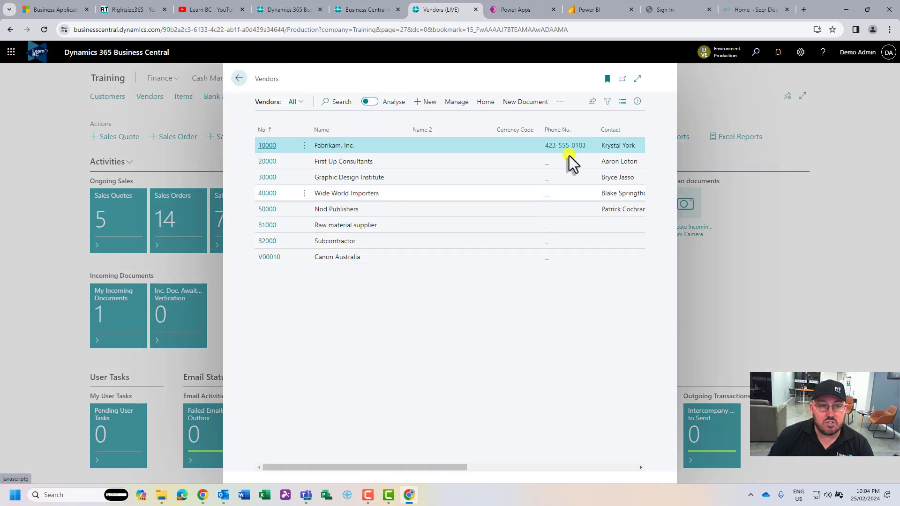
{"action": "left_click", "coordinate": [638, 79]}
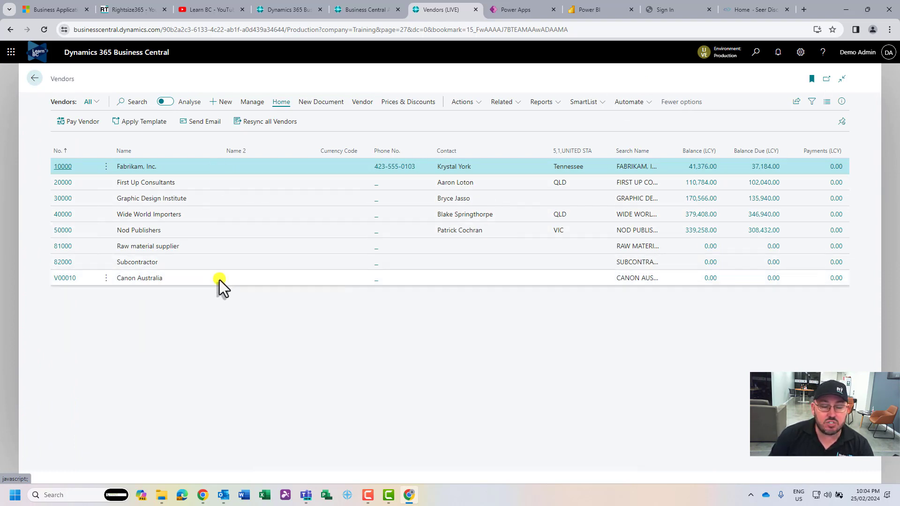
Start a new vendor from the EXAMPLE COMPANY template
{"action": "left_click", "coordinate": [222, 109]}
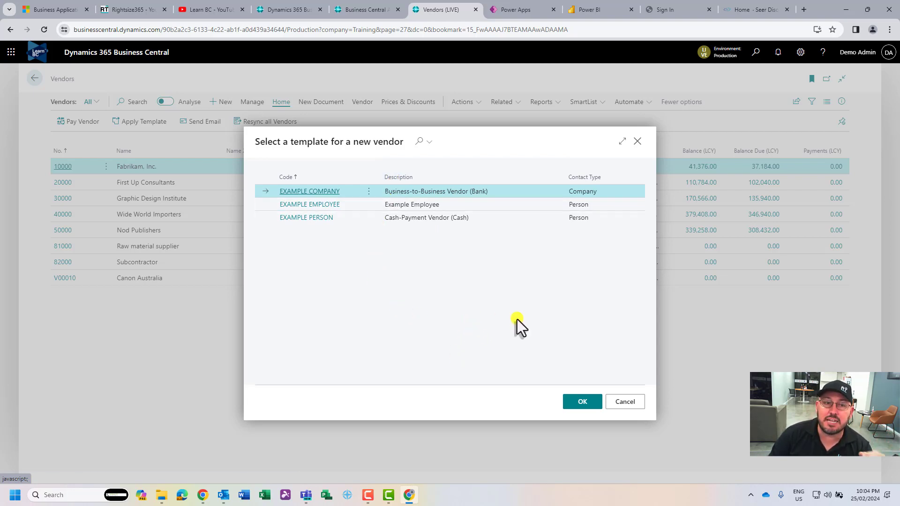
{"action": "left_click", "coordinate": [581, 402]}
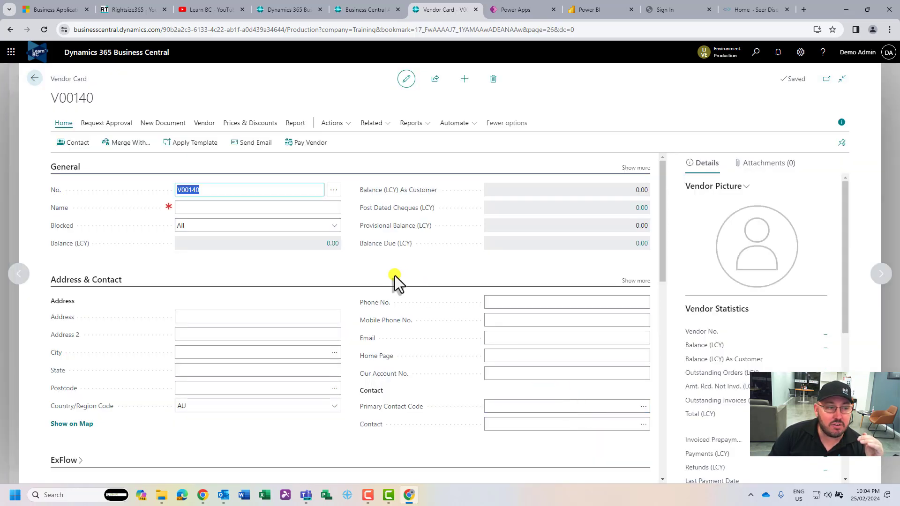
Name vendor V00140 'Rightsize 365 Pty Ltd' and check its approval actions, leaving Blocked as All
{"action": "left_click", "coordinate": [265, 207]}
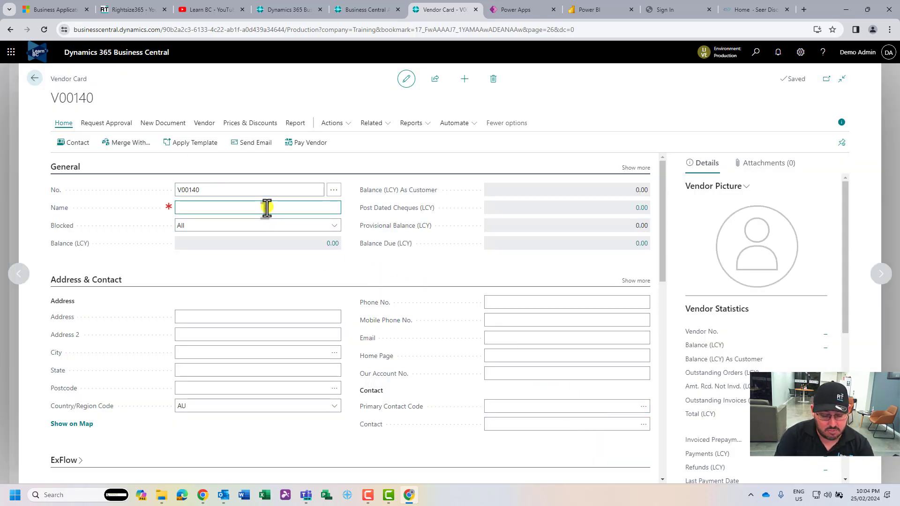
{"action": "type", "text": "Rightsize 3"}
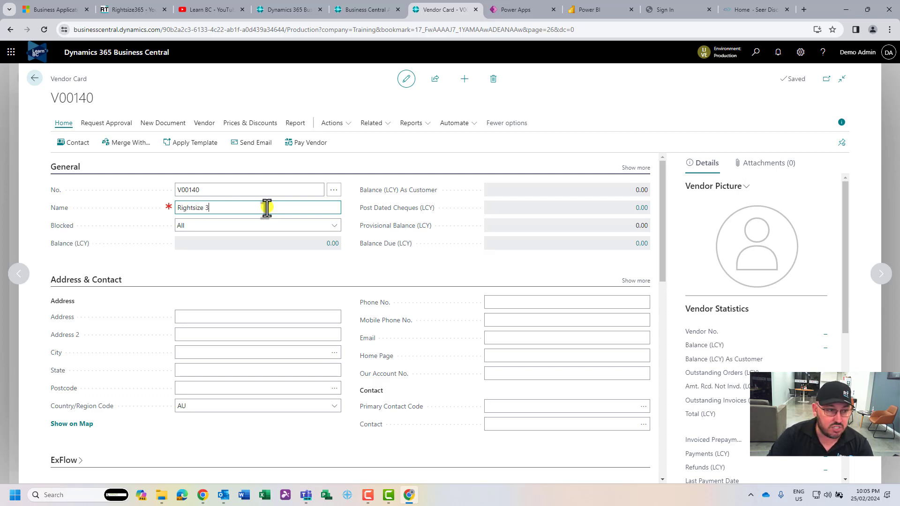
{"action": "type", "text": "65 Pty Ltd"}
{"action": "key", "text": "Tab"}
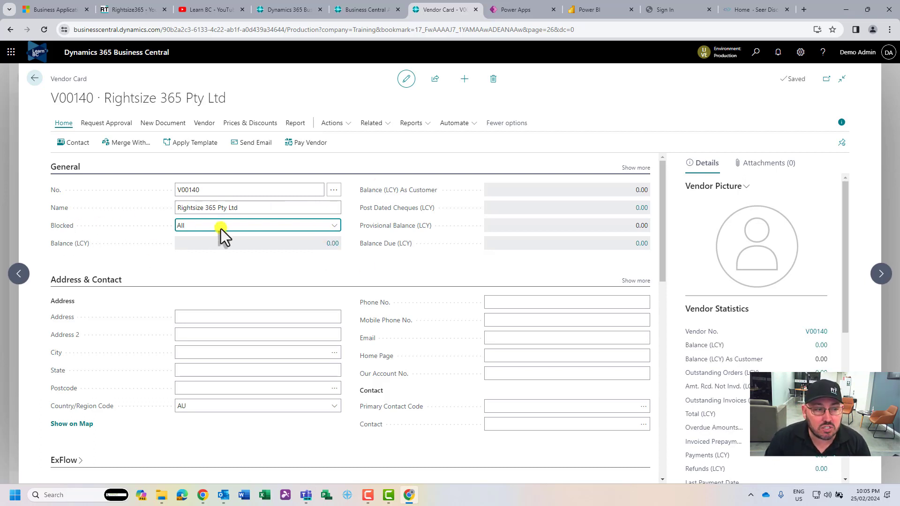
{"action": "left_click", "coordinate": [278, 266]}
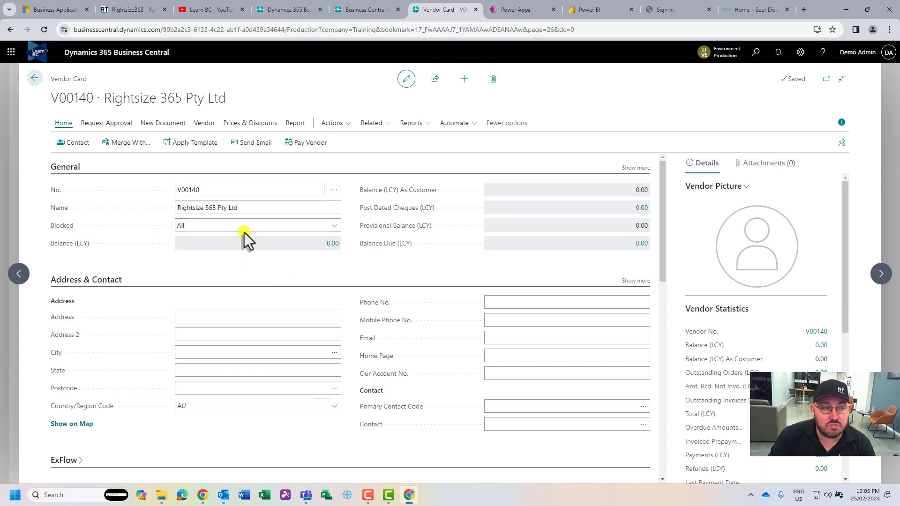
{"action": "left_click", "coordinate": [113, 124]}
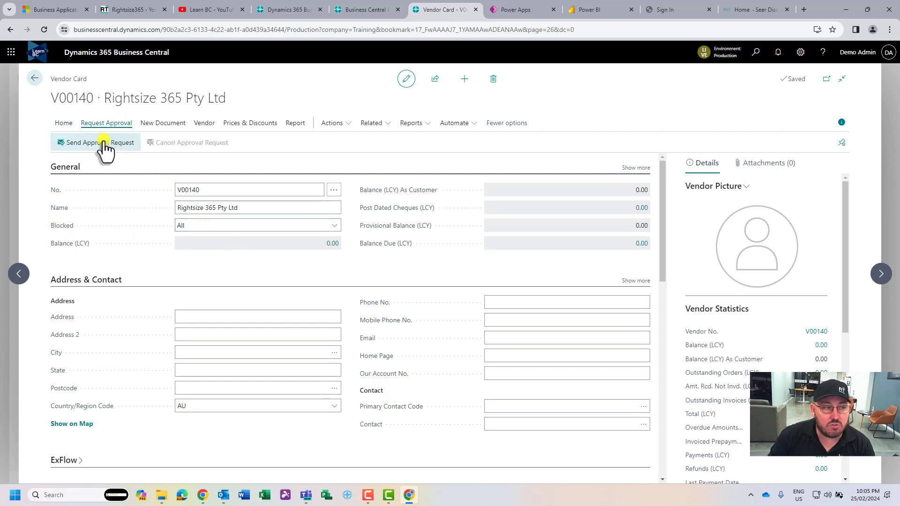
{"action": "left_click", "coordinate": [64, 123]}
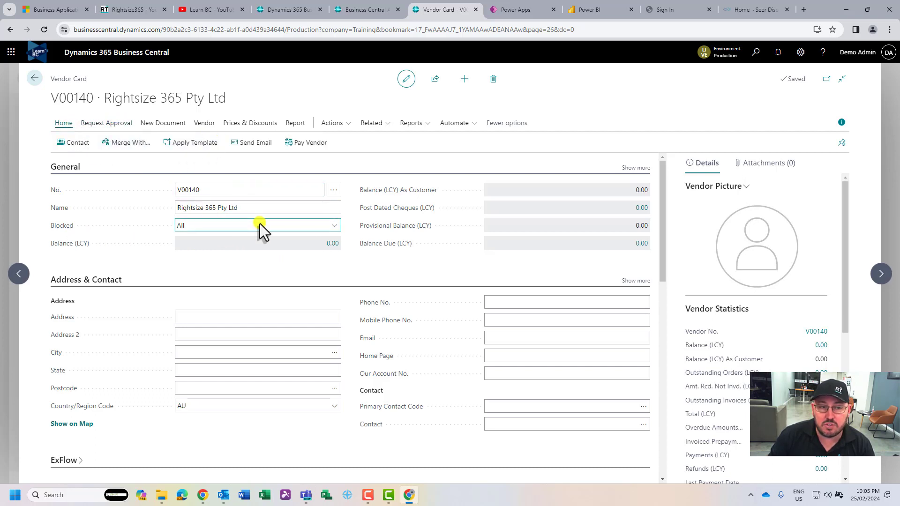
{"action": "scroll", "coordinate": [271, 253], "scroll_direction": "down", "scroll_amount": 2}
{"action": "scroll", "coordinate": [233, 227], "scroll_direction": "up", "scroll_amount": 2}
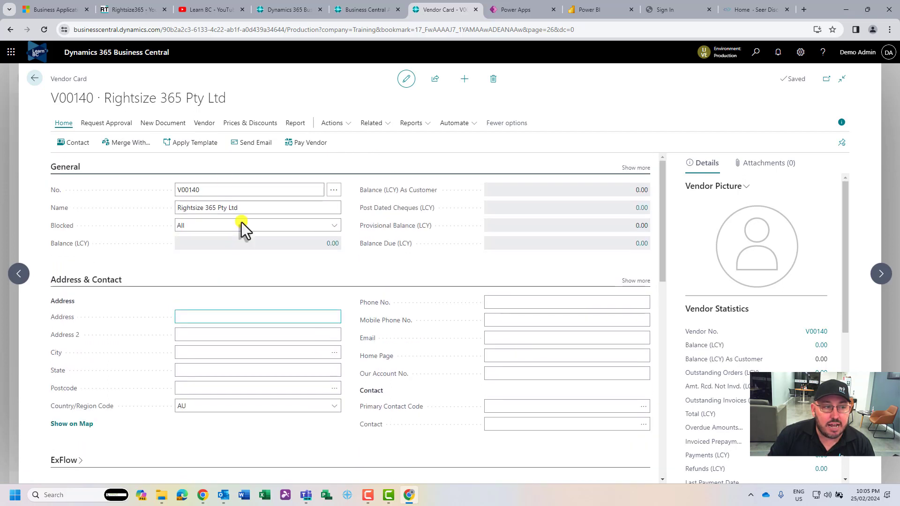
{"action": "left_click", "coordinate": [217, 208]}
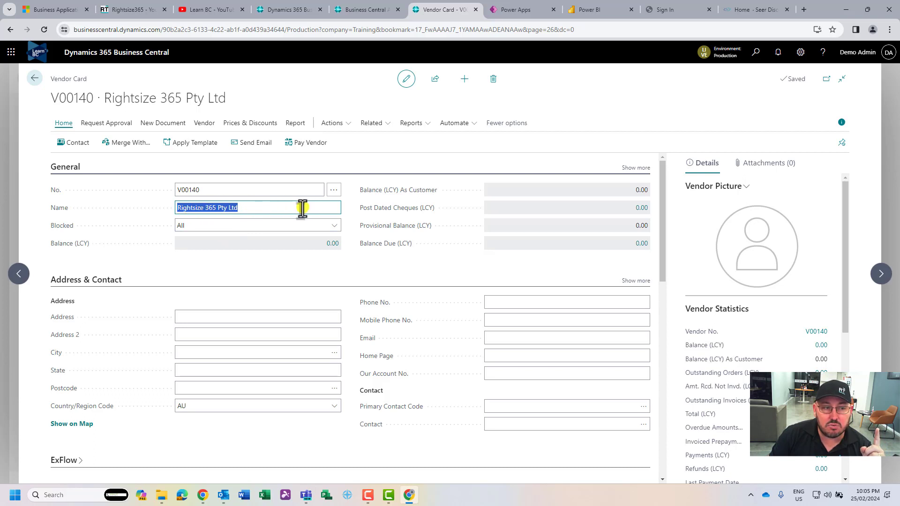
Enter the street address '123 Test' and the city Redland Bay
{"action": "left_click", "coordinate": [224, 318]}
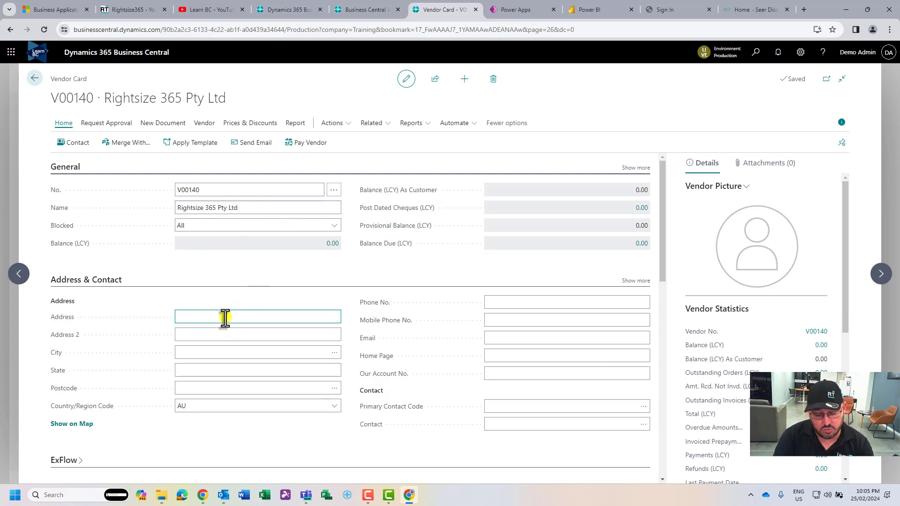
{"action": "type", "text": "123 Test"}
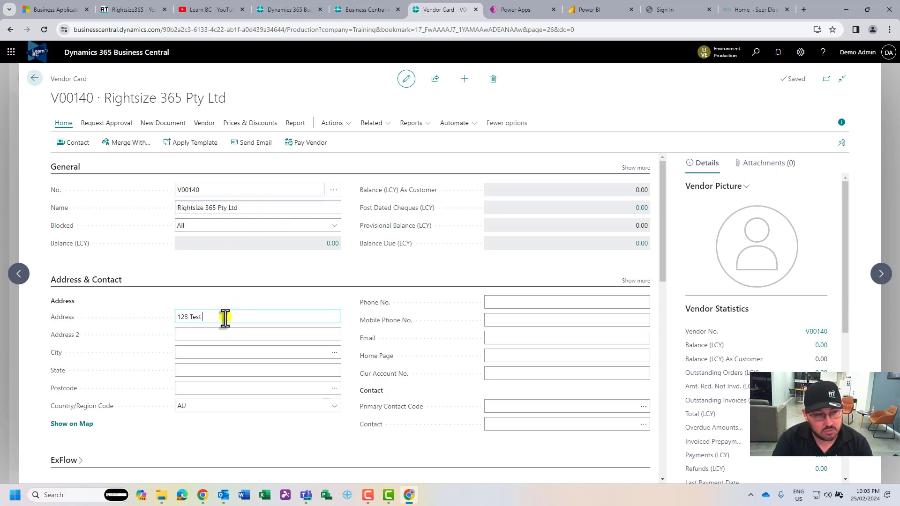
{"action": "key", "text": "Tab"}
{"action": "key", "text": "Tab"}
{"action": "type", "text": "Redland Bay"}
{"action": "key", "text": "Tab"}
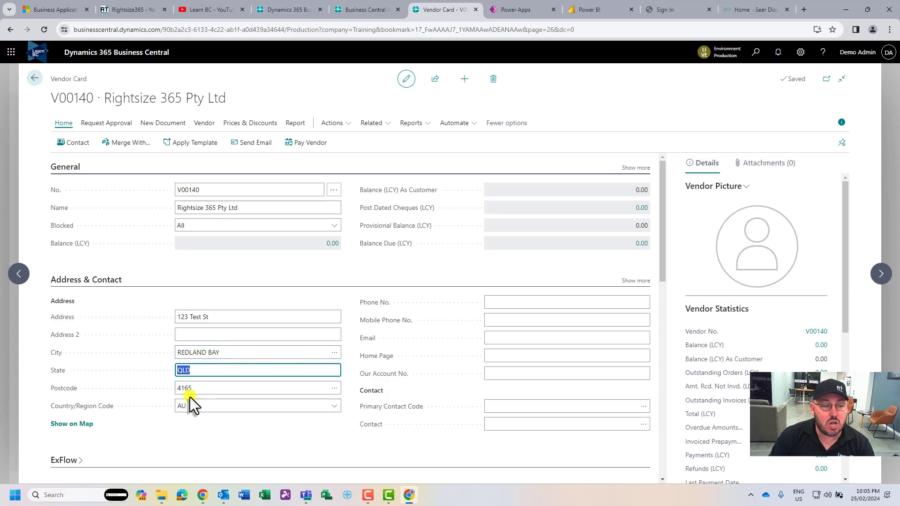
Clear the auto-filled city fields, then set postcode 4165 with suburb REDLAND BAY
{"action": "left_click", "coordinate": [199, 355]}
{"action": "key", "text": "Delete"}
{"action": "key", "text": "Tab"}
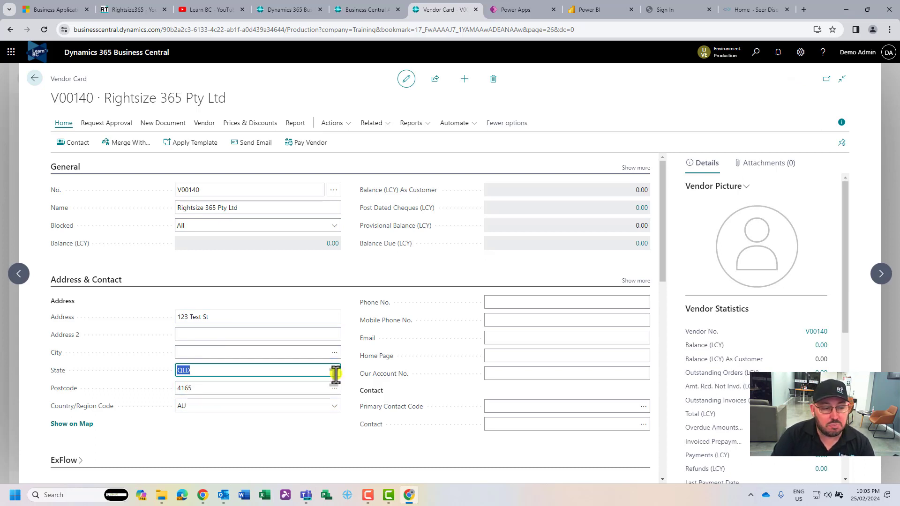
{"action": "key", "text": "Delete"}
{"action": "key", "text": "Tab"}
{"action": "key", "text": "Delete"}
{"action": "key", "text": "shift+Tab"}
{"action": "key", "text": "Tab"}
{"action": "type", "text": "4165"}
{"action": "key", "text": "Tab"}
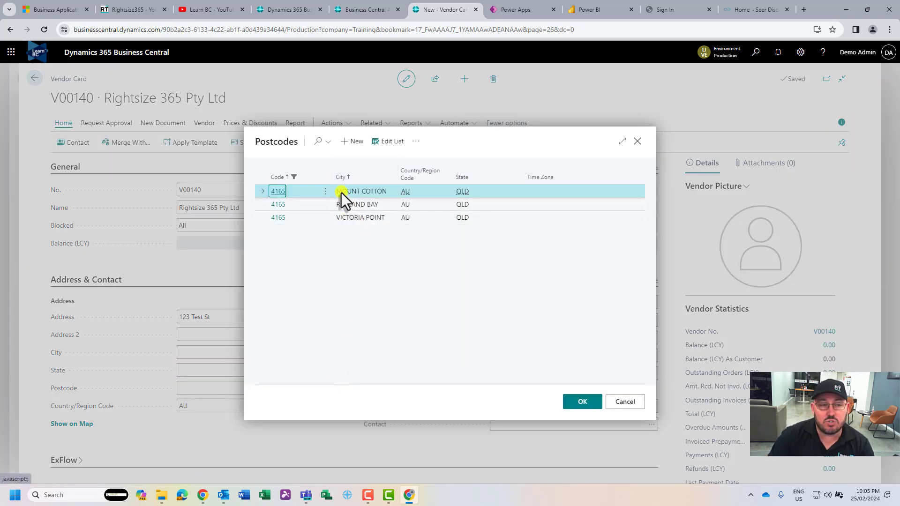
{"action": "left_click", "coordinate": [355, 205]}
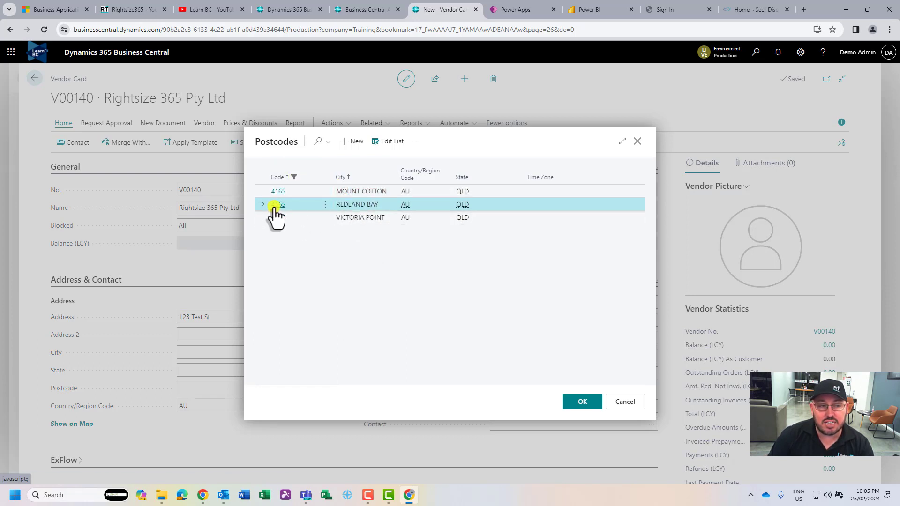
{"action": "left_click", "coordinate": [578, 403]}
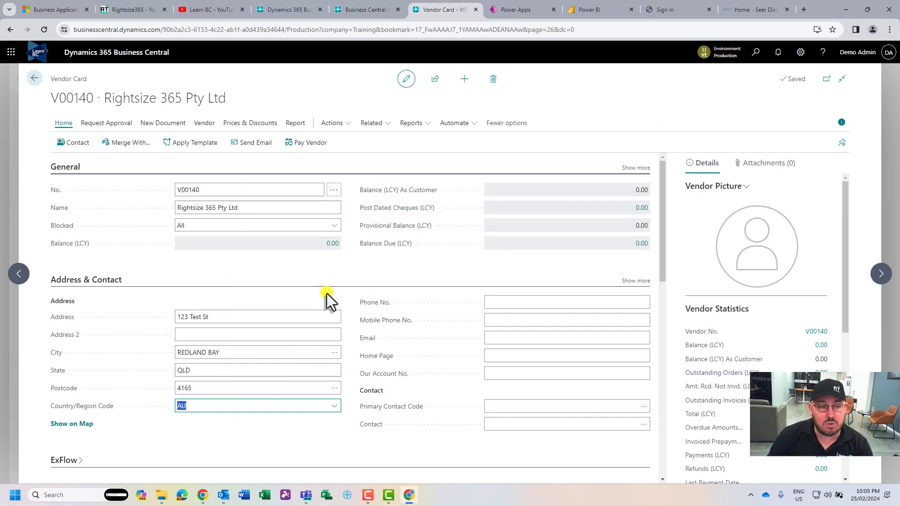
{"action": "left_click", "coordinate": [542, 306]}
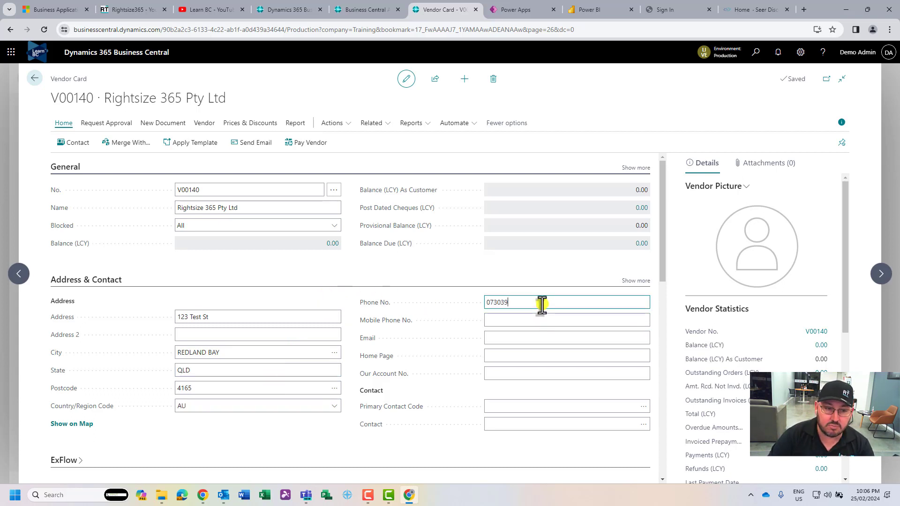
{"action": "key", "text": "Tab"}
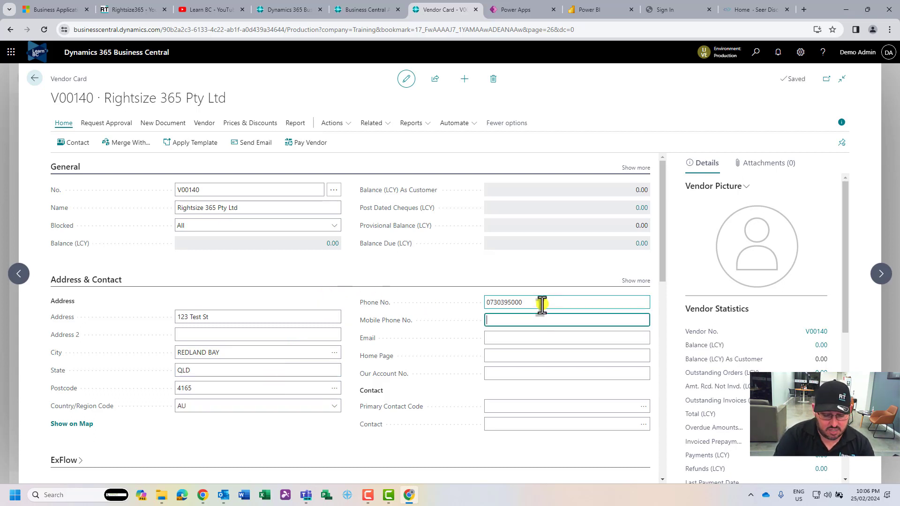
{"action": "type", "text": "0400000000"}
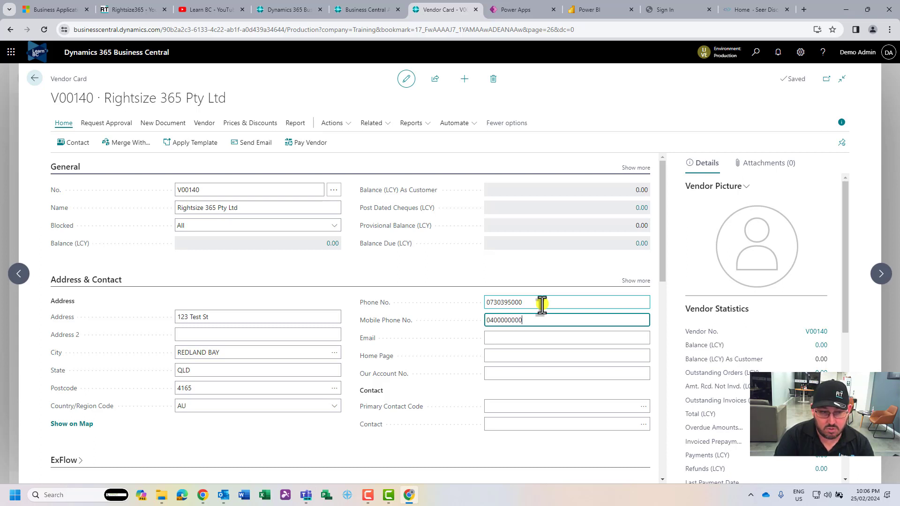
{"action": "key", "text": "Tab"}
{"action": "type", "text": "test"}
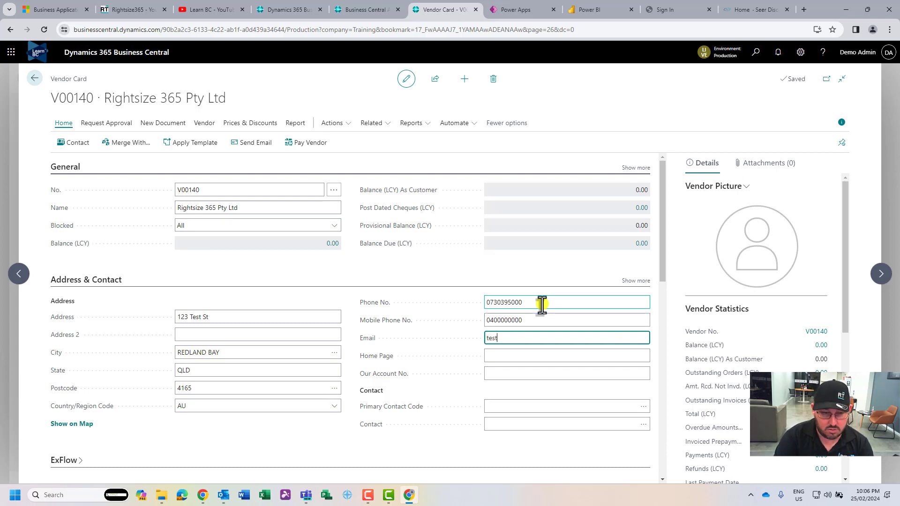
{"action": "type", "text": "@blah.com"}
{"action": "key", "text": "Tab"}
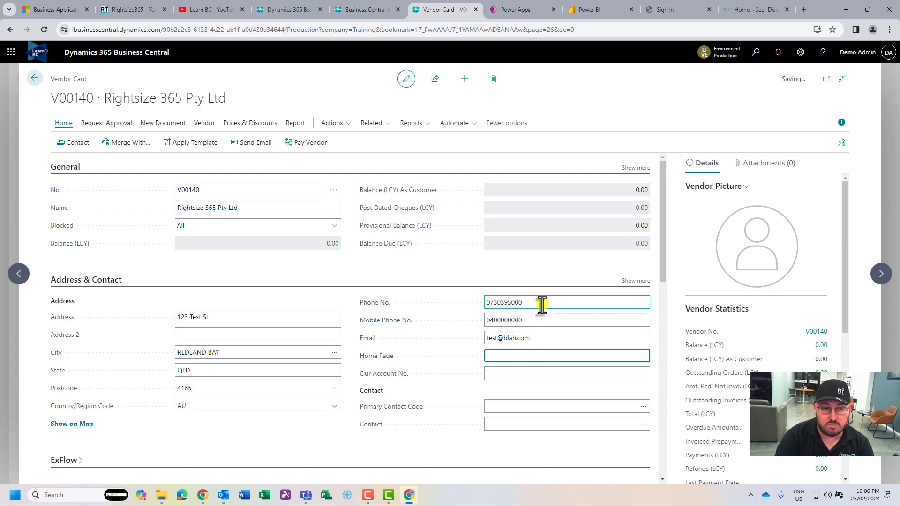
{"action": "type", "text": "www.blah.com"}
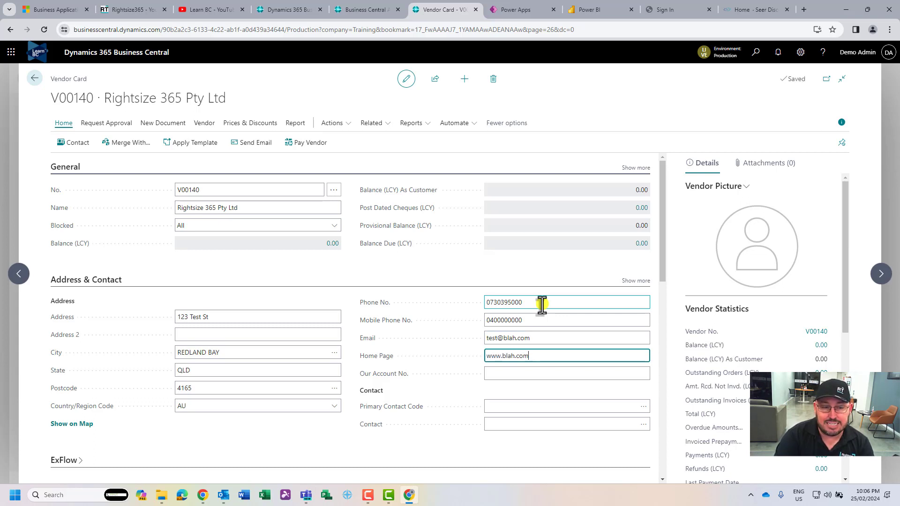
{"action": "key", "text": "Tab"}
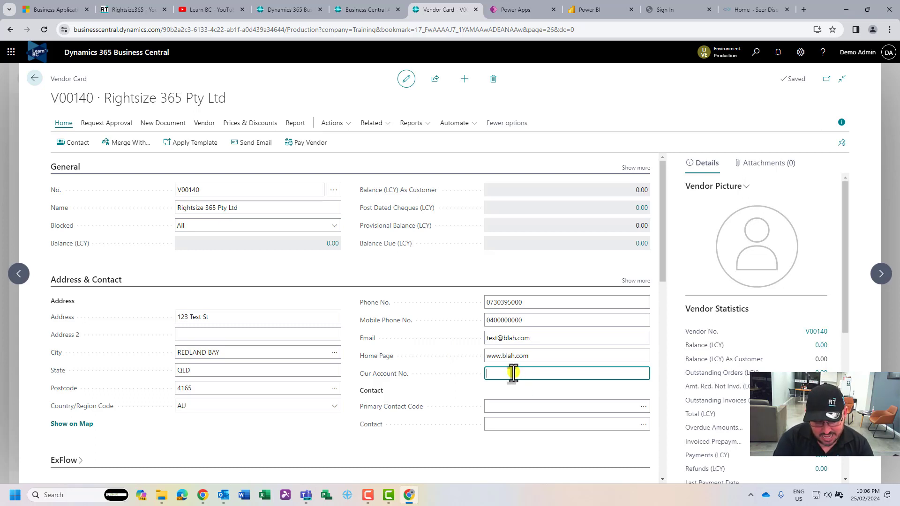
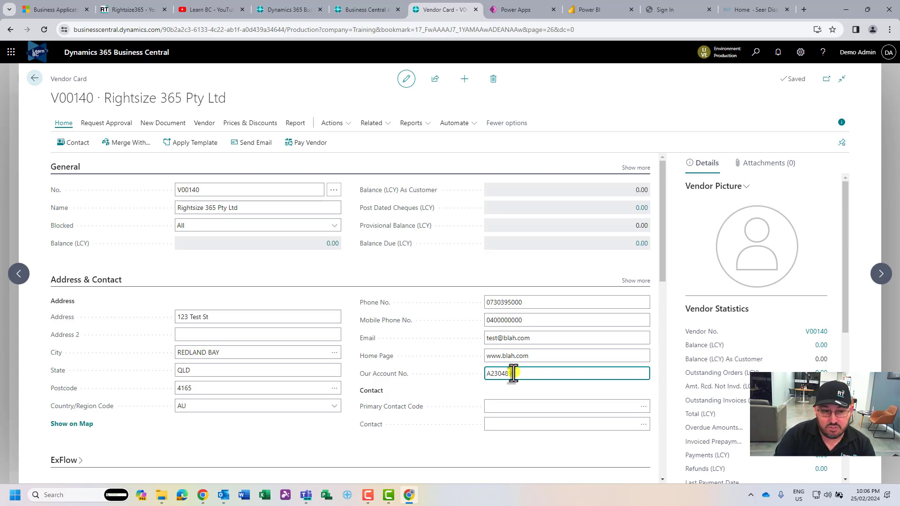
Enter our account number with the vendor and type a contact person's name
{"action": "left_click", "coordinate": [335, 433]}
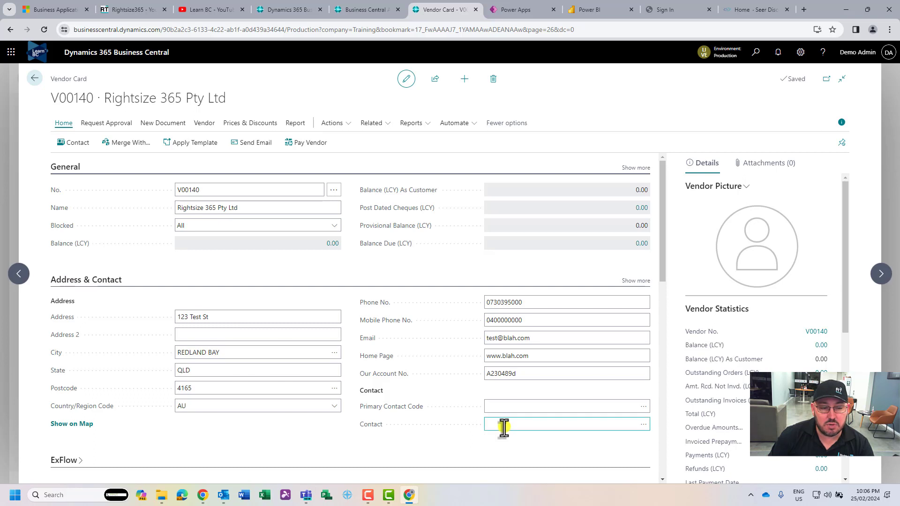
{"action": "left_click", "coordinate": [488, 425]}
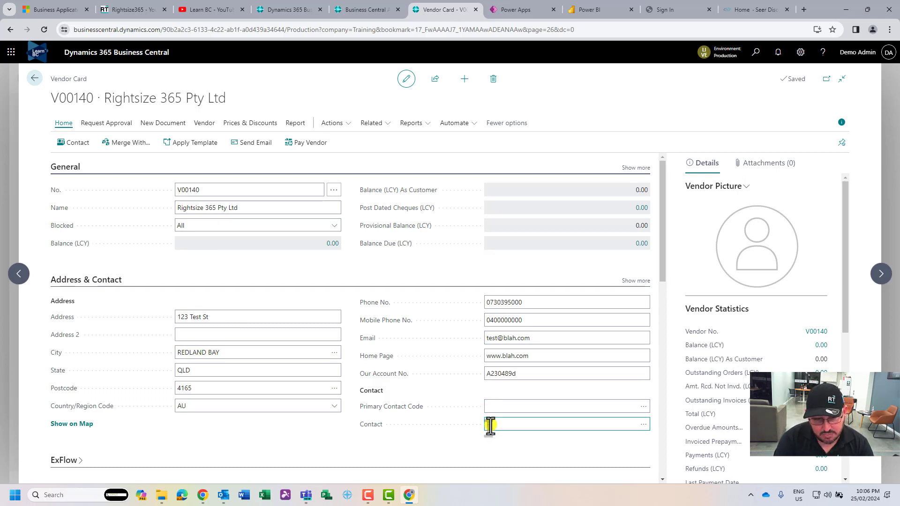
{"action": "type", "text": "Finance Dep"}
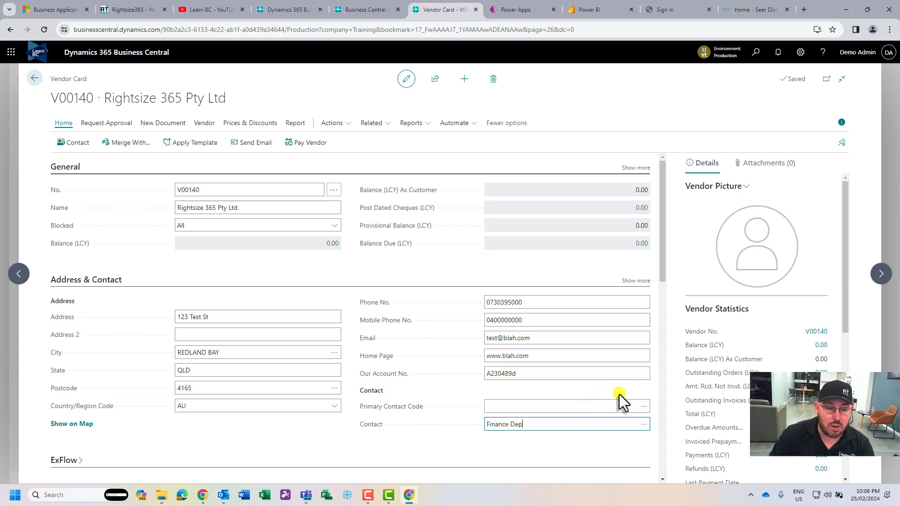
{"action": "key", "text": "ctrl+a"}
{"action": "type", "text": "Jarrod Test Demo"}
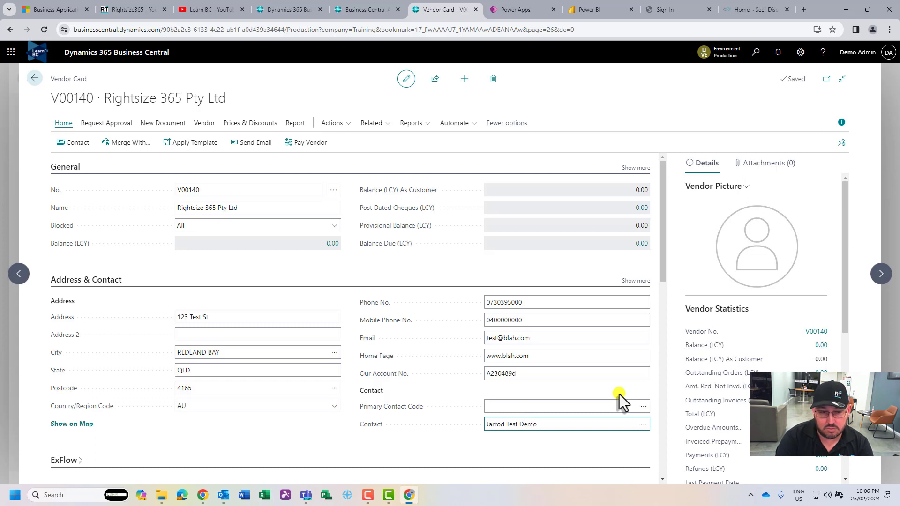
Commit the contact to create CT000045, then open it and check its communication details
{"action": "key", "text": "Tab"}
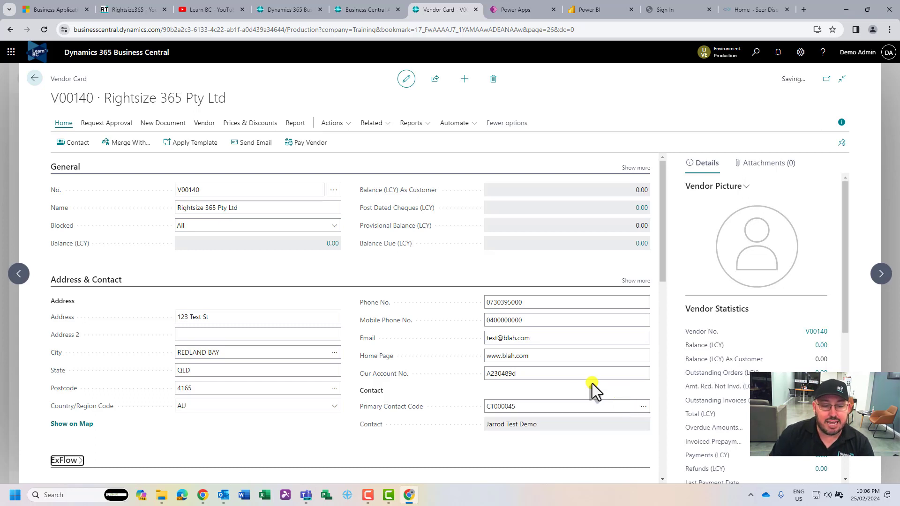
{"action": "left_click", "coordinate": [512, 407]}
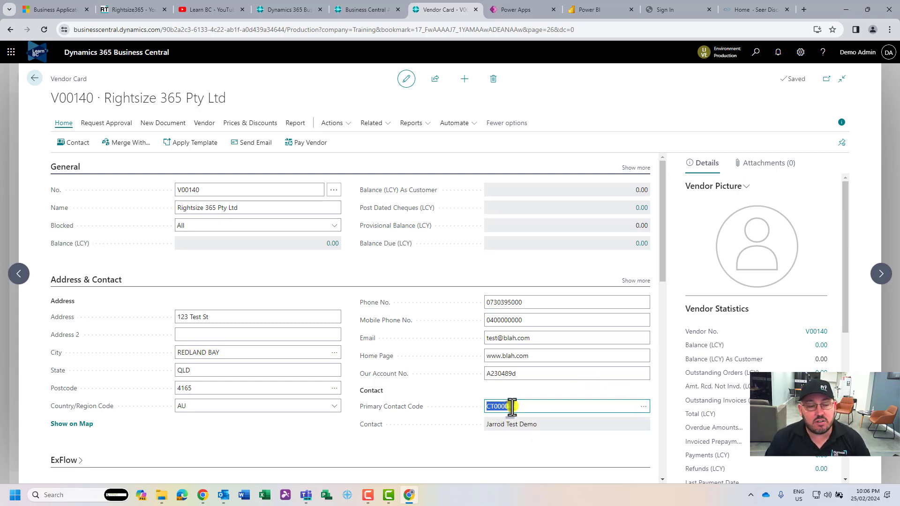
{"action": "left_click", "coordinate": [73, 143]}
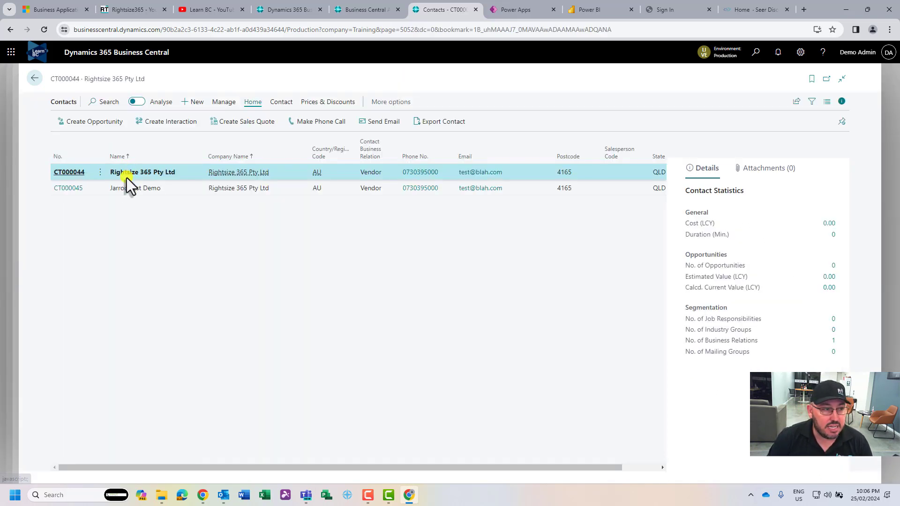
{"action": "left_click", "coordinate": [128, 190]}
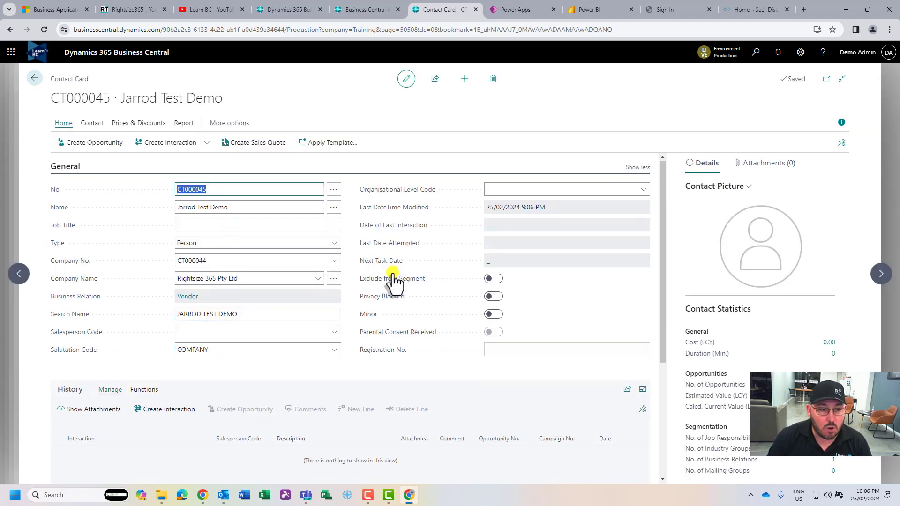
{"action": "scroll", "coordinate": [218, 388], "scroll_direction": "down", "scroll_amount": 4}
{"action": "left_click", "coordinate": [92, 378]}
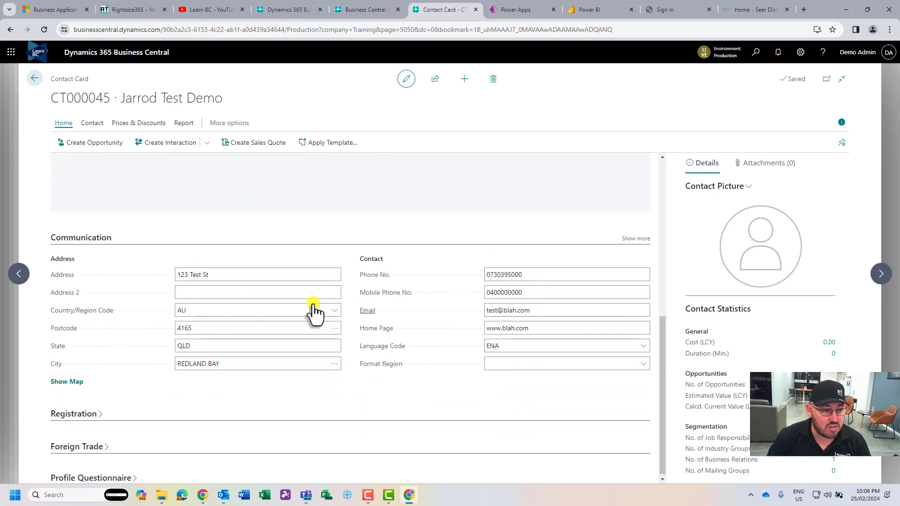
{"action": "left_click", "coordinate": [32, 78]}
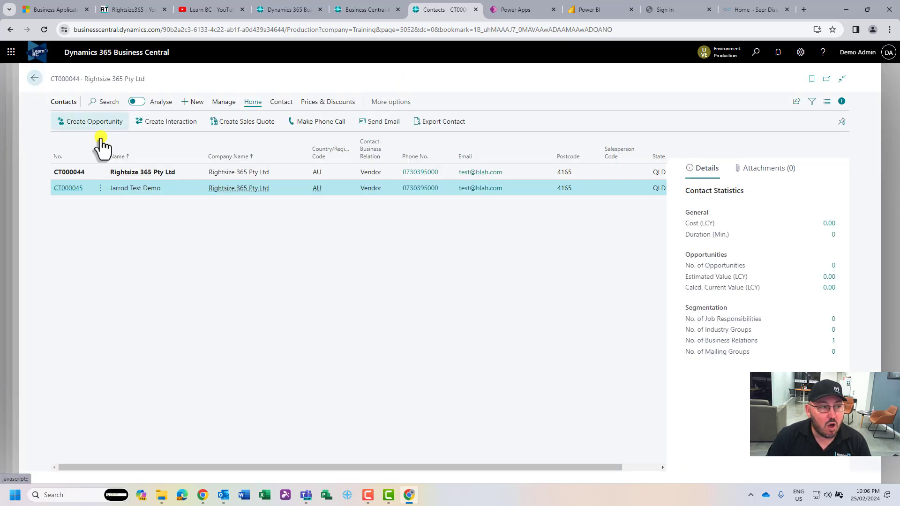
Return to Vendor Card V00140 and review the ExFlow Predefined Account setting
{"action": "left_click", "coordinate": [35, 79]}
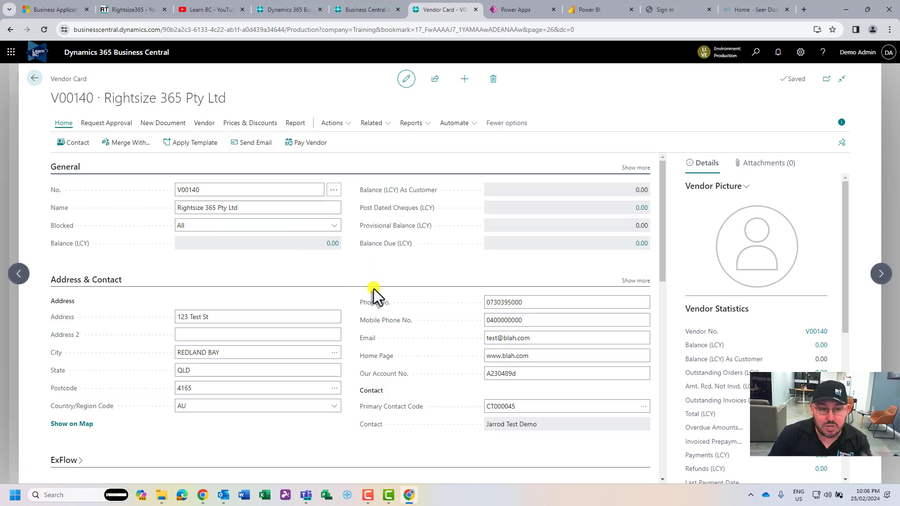
{"action": "scroll", "coordinate": [378, 287], "scroll_direction": "down", "scroll_amount": 4}
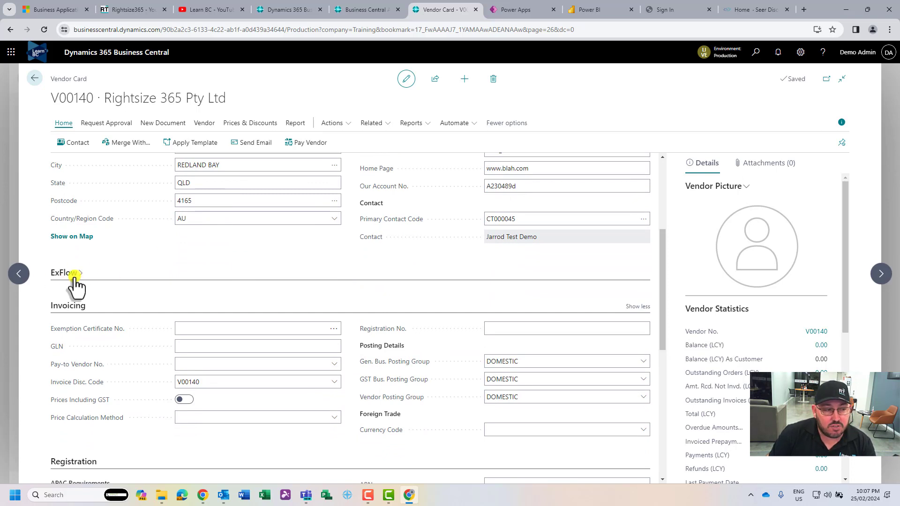
{"action": "left_click", "coordinate": [74, 275]}
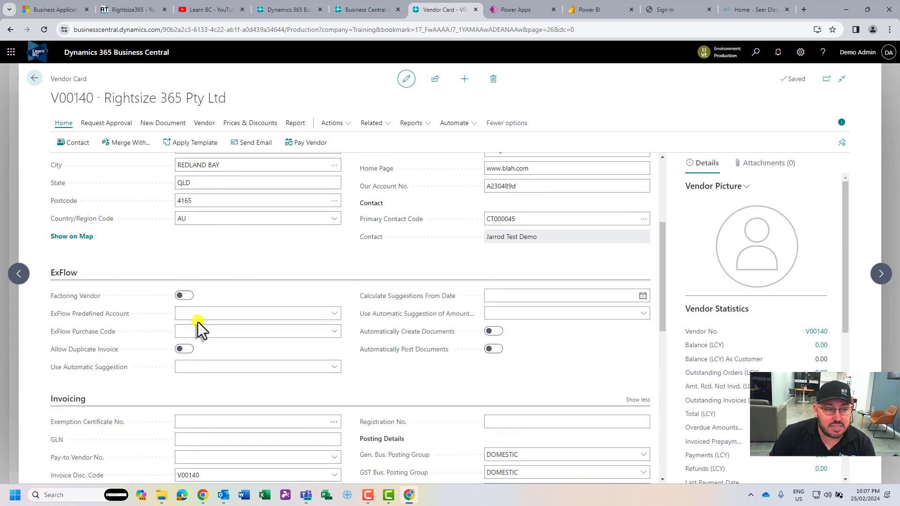
{"action": "left_click", "coordinate": [206, 315]}
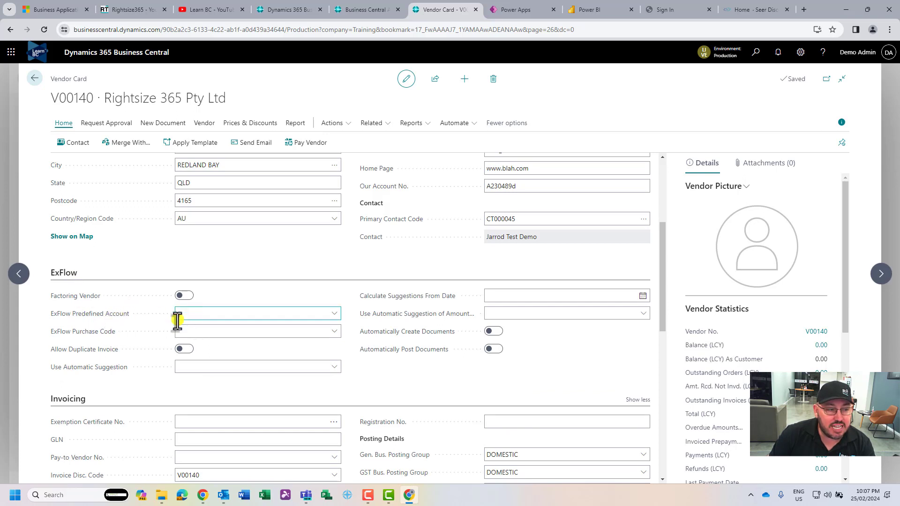
{"action": "left_click", "coordinate": [58, 277]}
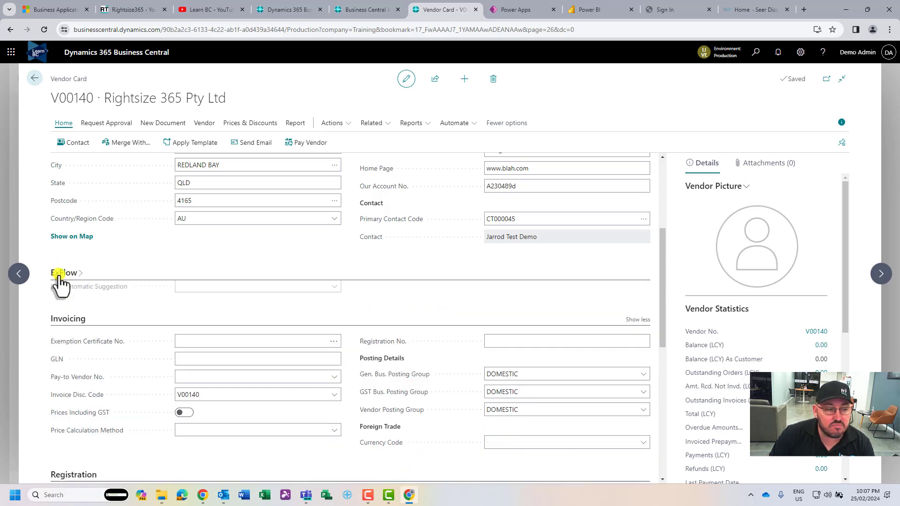
{"action": "scroll", "coordinate": [202, 280], "scroll_direction": "down", "scroll_amount": 3}
{"action": "scroll", "coordinate": [227, 278], "scroll_direction": "up", "scroll_amount": 1}
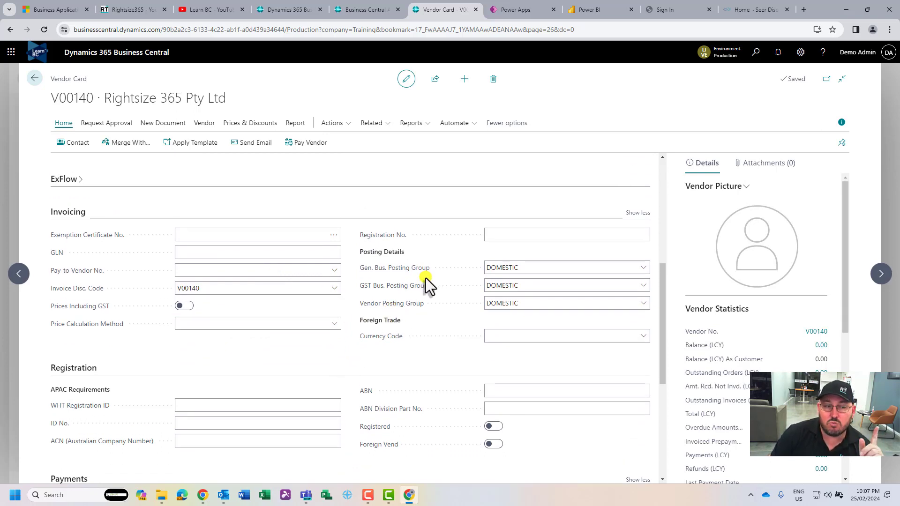
{"action": "left_click", "coordinate": [542, 268]}
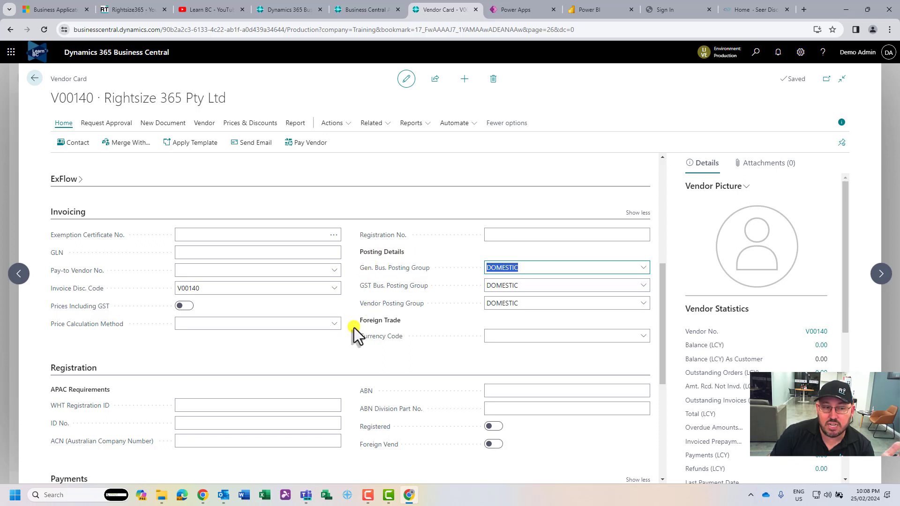
{"action": "left_click", "coordinate": [463, 353]}
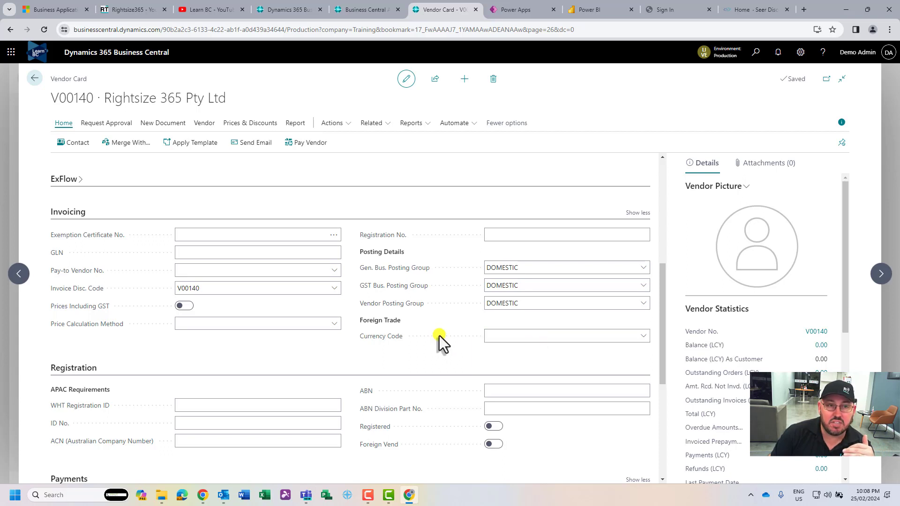
{"action": "scroll", "coordinate": [439, 335], "scroll_direction": "down", "scroll_amount": 2}
{"action": "left_click", "coordinate": [250, 328]}
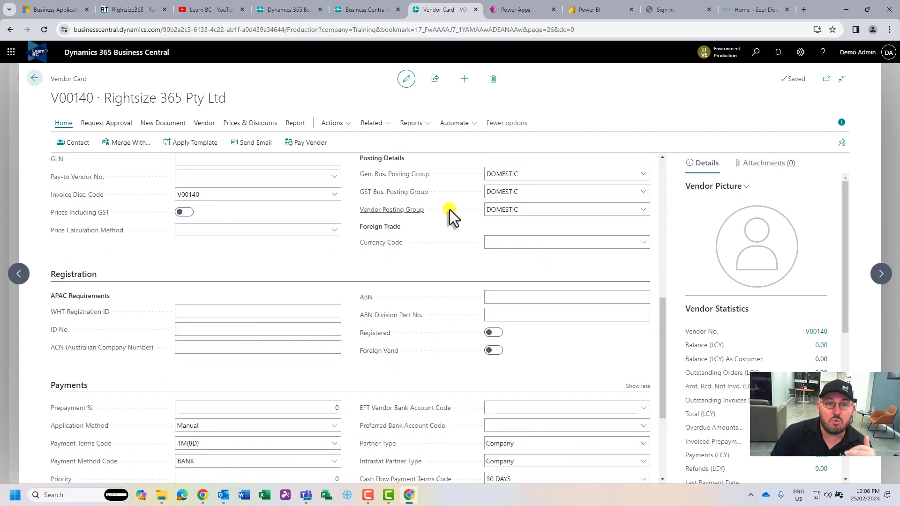
Search ABN Lookup for 'rightsize 365' and select RIGHTSIZE 365 PTY LTD's ABN for copying
{"action": "left_click", "coordinate": [735, 11]}
{"action": "left_click", "coordinate": [710, 28]}
{"action": "type", "text": "abr"}
{"action": "key", "text": "Return"}
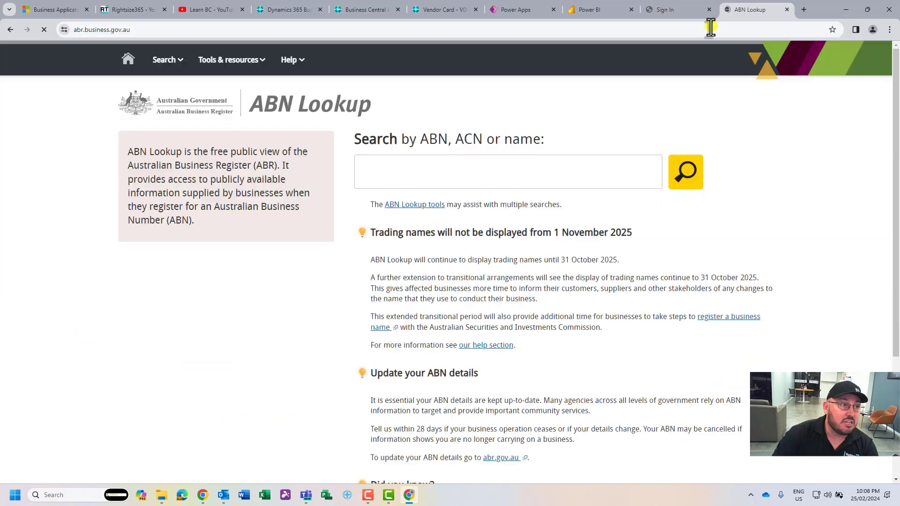
{"action": "left_click", "coordinate": [452, 177]}
{"action": "type", "text": "r"}
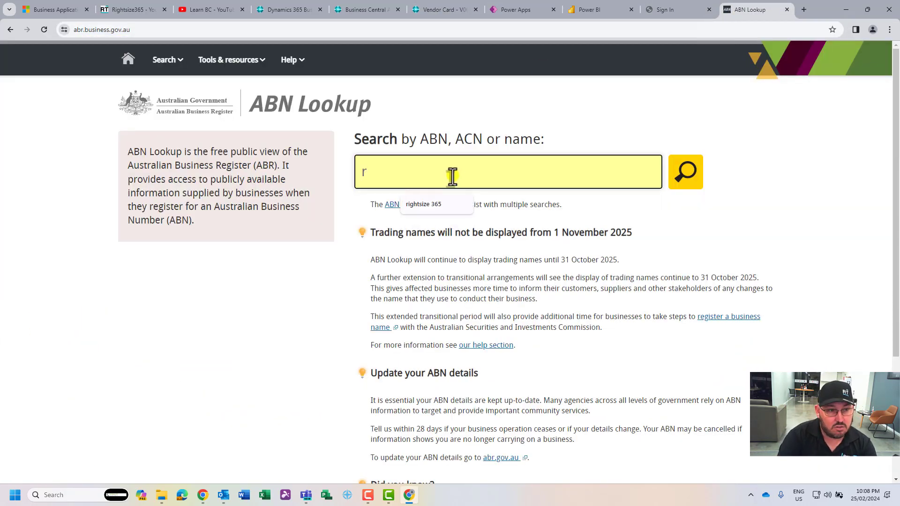
{"action": "left_click", "coordinate": [441, 202]}
{"action": "left_click", "coordinate": [683, 177]}
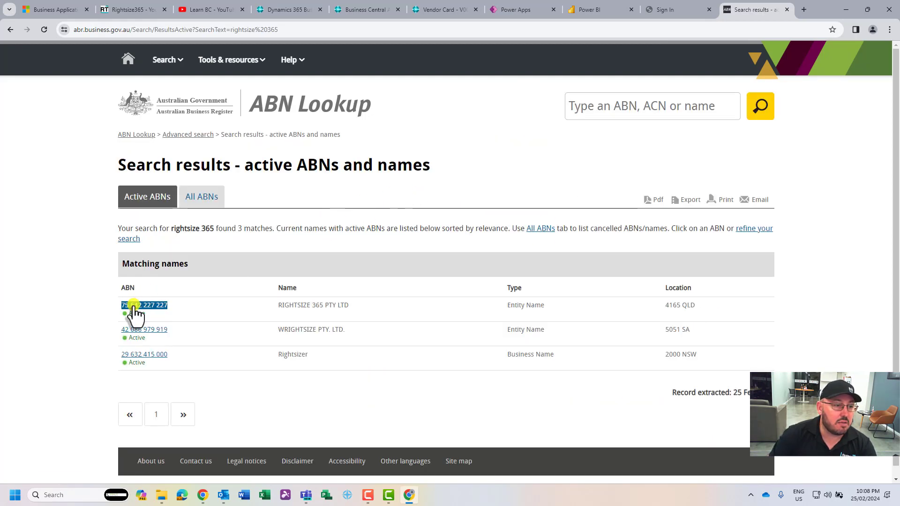
{"action": "left_click", "coordinate": [134, 309]}
{"action": "double_click", "coordinate": [206, 29]}
{"action": "key", "text": "ctrl+c"}
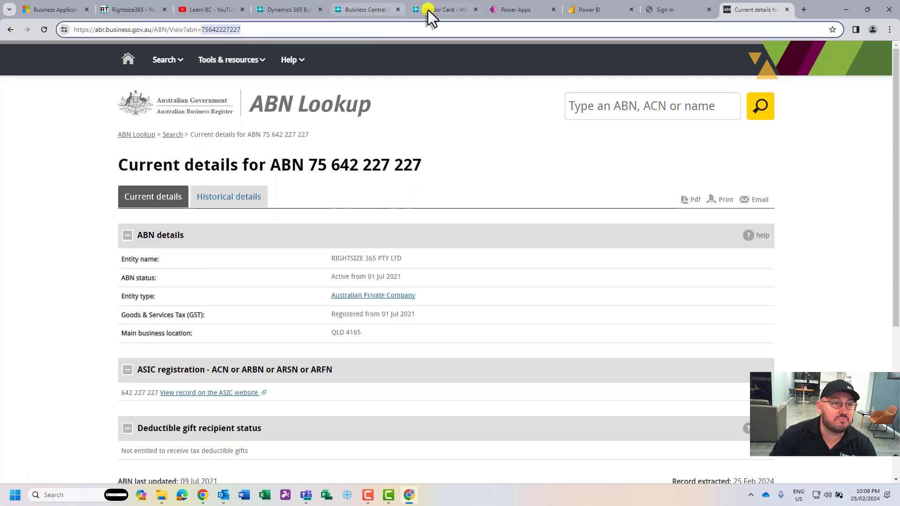
{"action": "left_click", "coordinate": [433, 10]}
{"action": "left_click", "coordinate": [511, 298]}
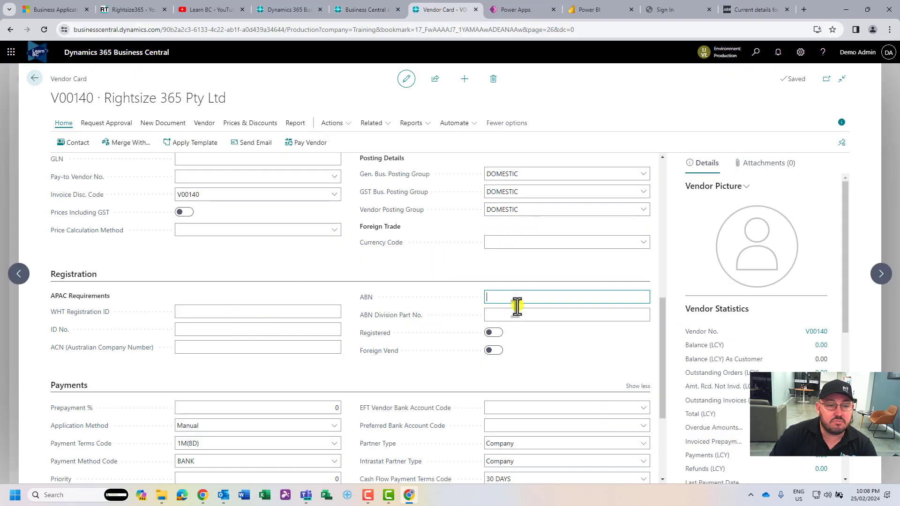
{"action": "key", "text": "ctrl+v"}
{"action": "left_click", "coordinate": [494, 333]}
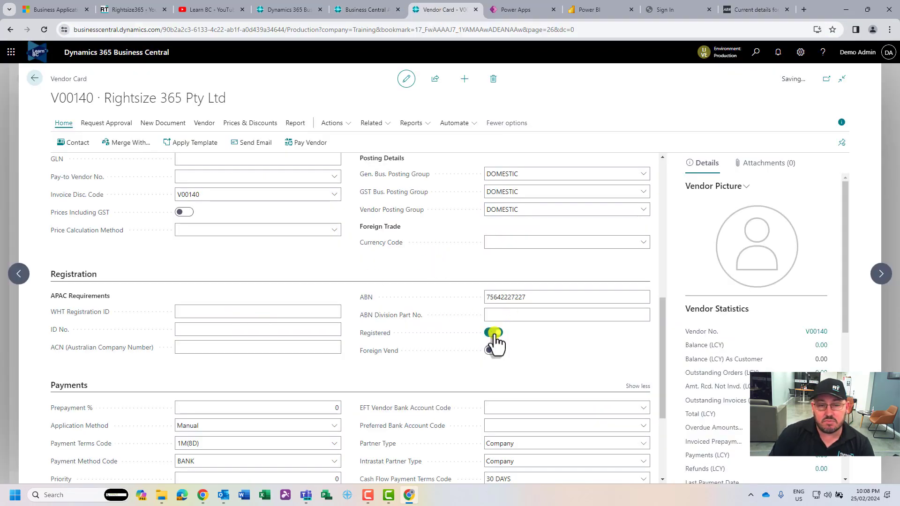
{"action": "left_click", "coordinate": [500, 315]}
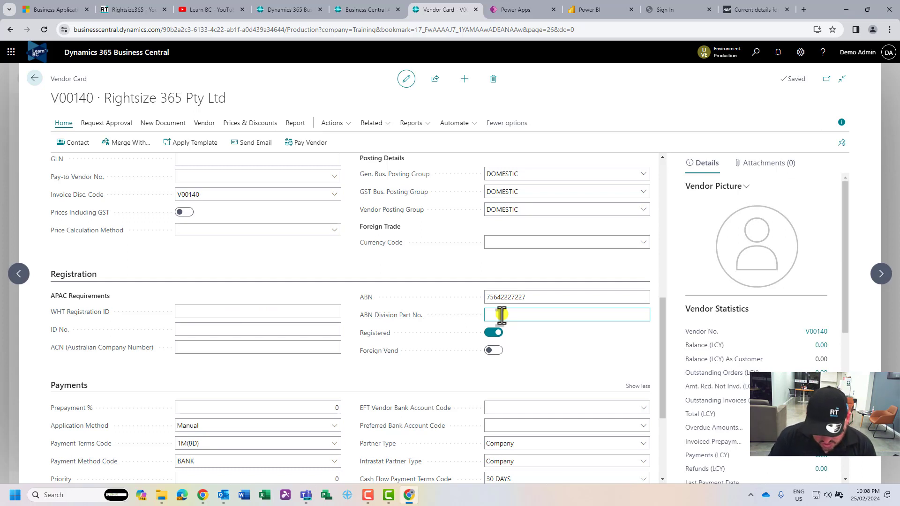
{"action": "left_click", "coordinate": [173, 300]}
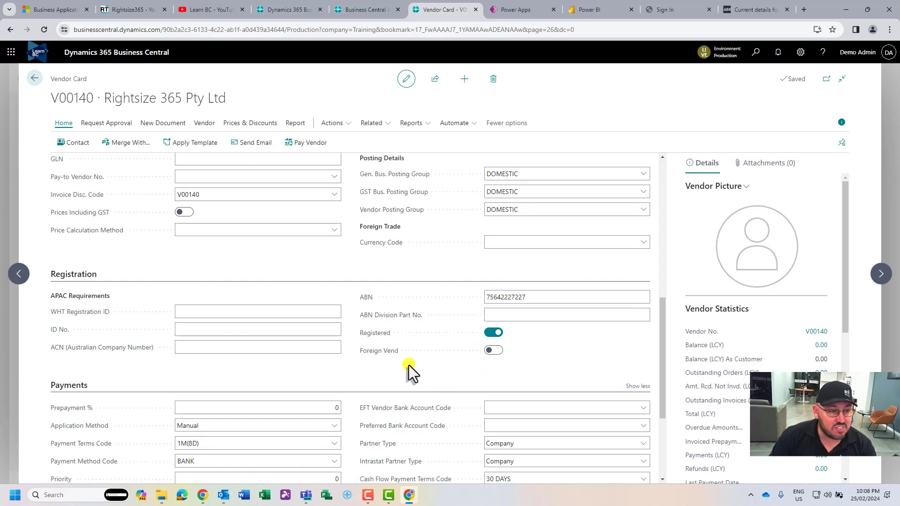
Check payment terms 1M(8D) and 30 DAYS, then replace payment method BANK with EFT
{"action": "scroll", "coordinate": [408, 364], "scroll_direction": "down", "scroll_amount": 3}
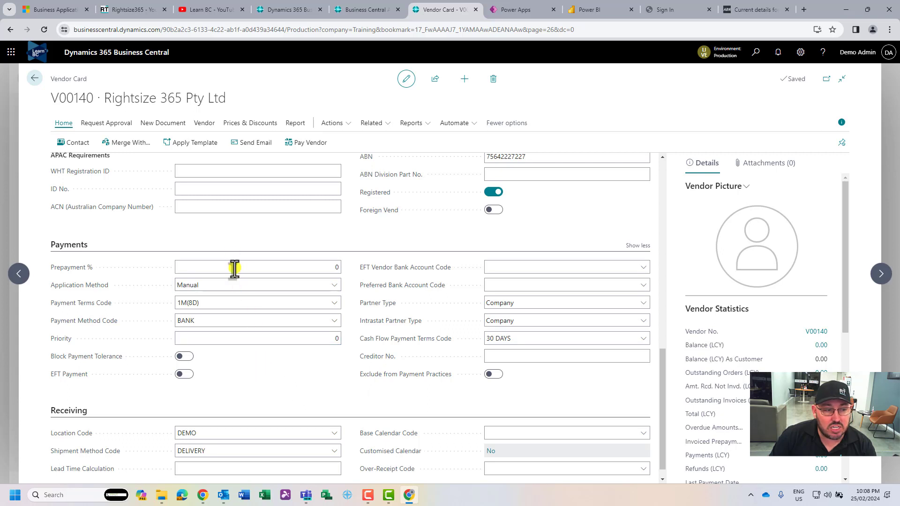
{"action": "left_click", "coordinate": [206, 304]}
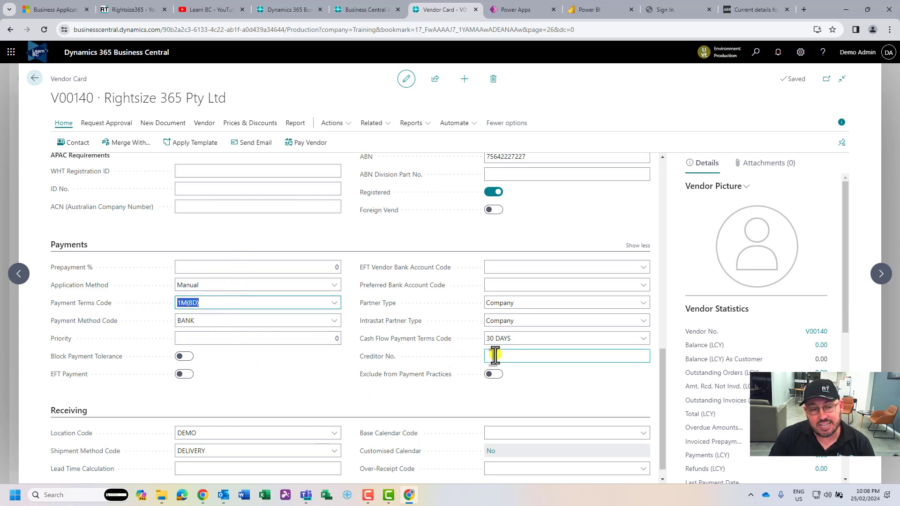
{"action": "left_click", "coordinate": [499, 340]}
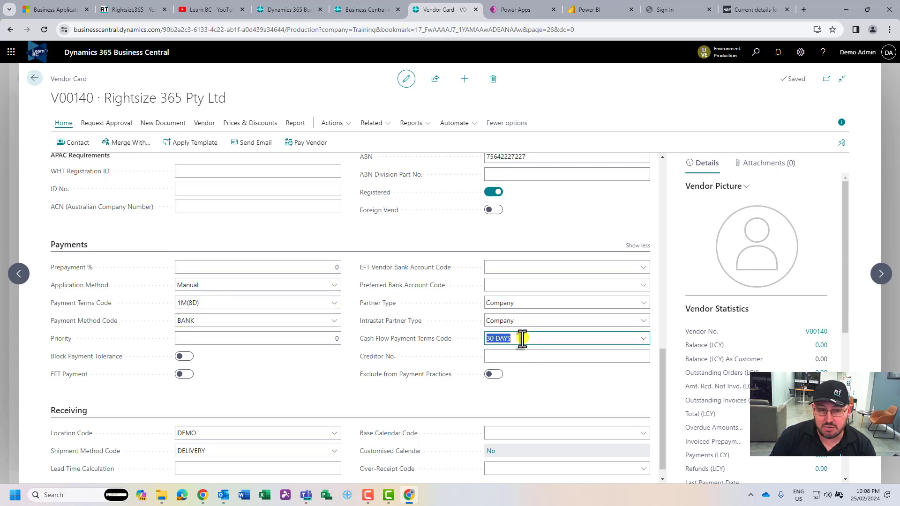
{"action": "left_click", "coordinate": [222, 320]}
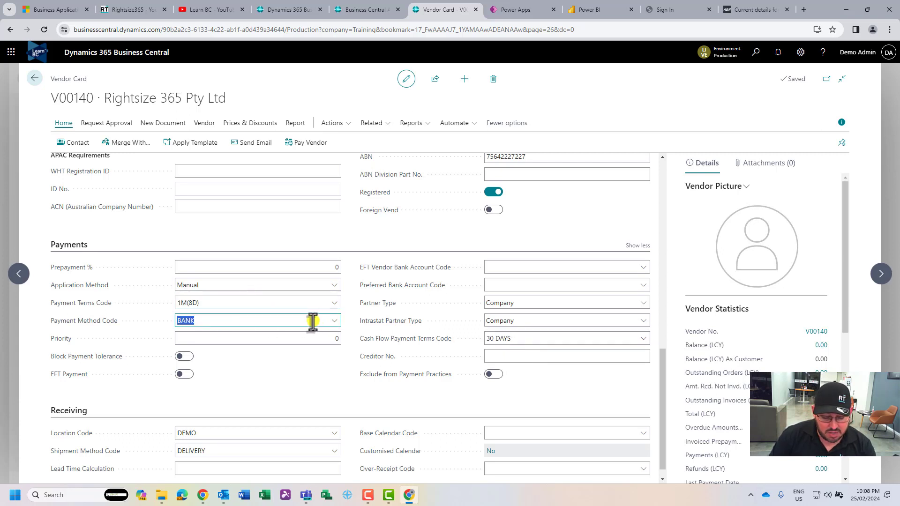
{"action": "type", "text": "EFT"}
{"action": "key", "text": "Tab"}
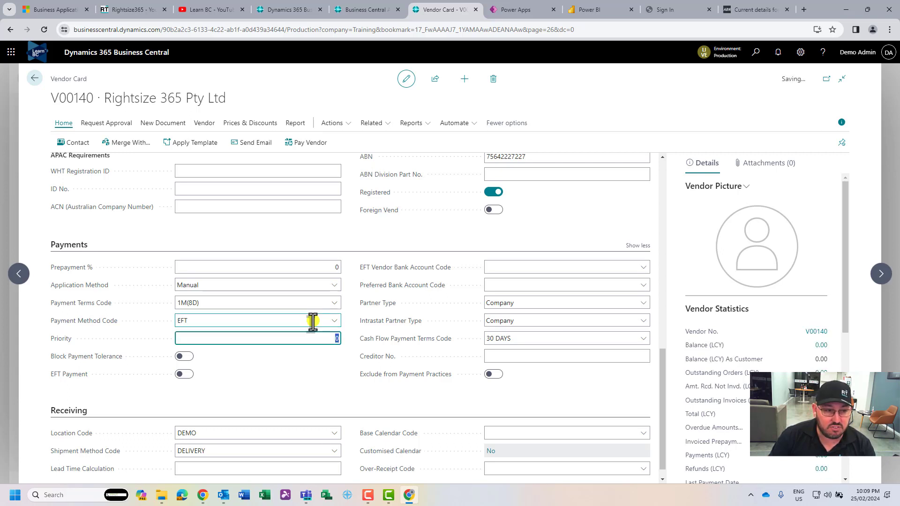
{"action": "left_click", "coordinate": [215, 363]}
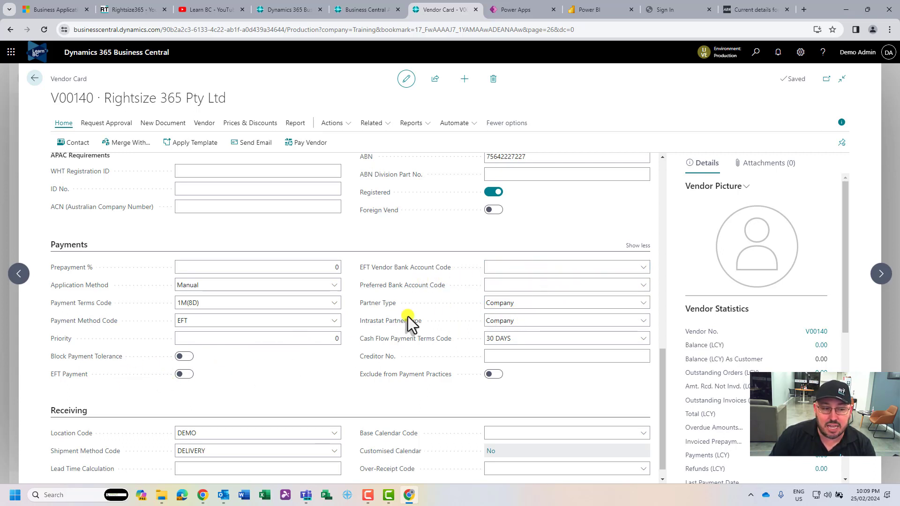
{"action": "scroll", "coordinate": [323, 364], "scroll_direction": "down", "scroll_amount": 1}
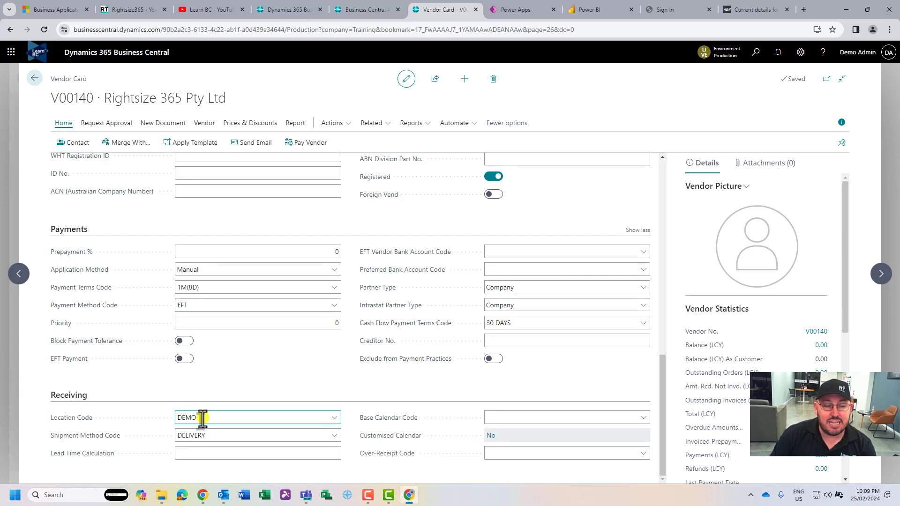
{"action": "scroll", "coordinate": [328, 387], "scroll_direction": "up", "scroll_amount": 8}
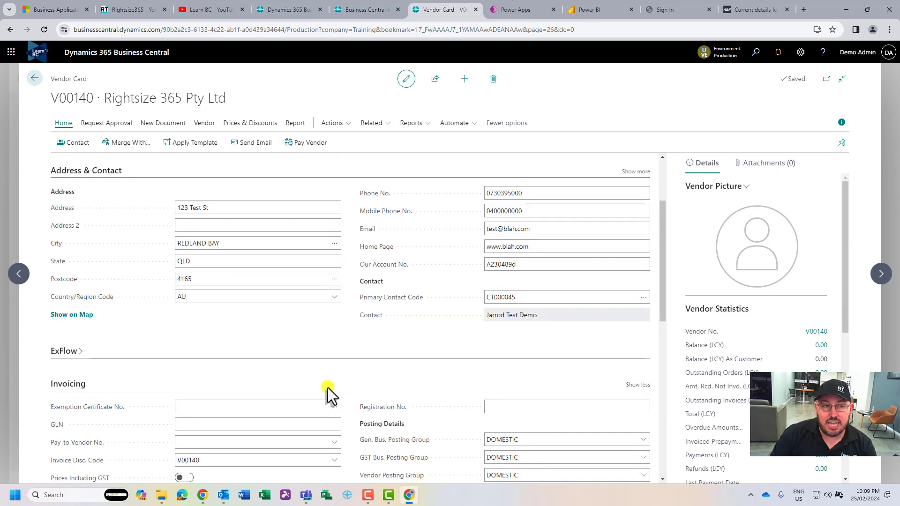
{"action": "scroll", "coordinate": [327, 387], "scroll_direction": "up", "scroll_amount": 2}
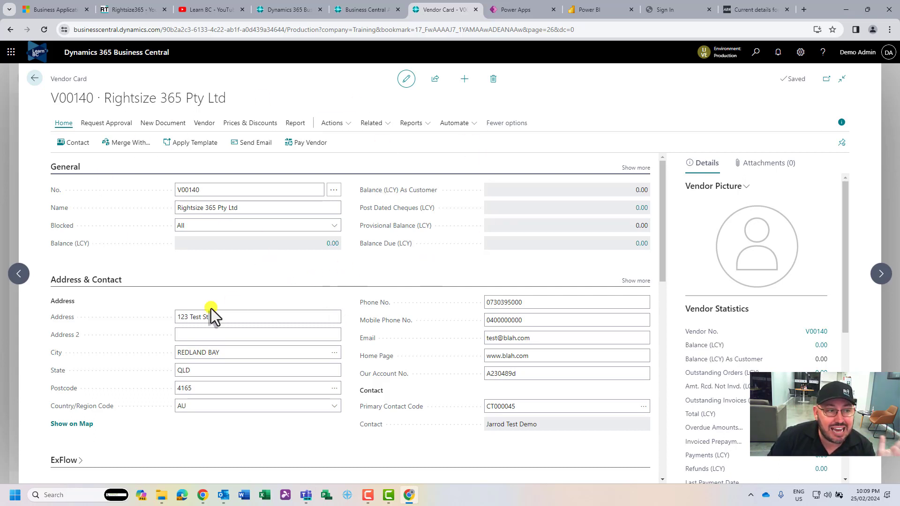
Clear vendor V00140's Blocked value, triggering the 'Activation must be sent for approval' message
{"action": "left_click", "coordinate": [252, 224]}
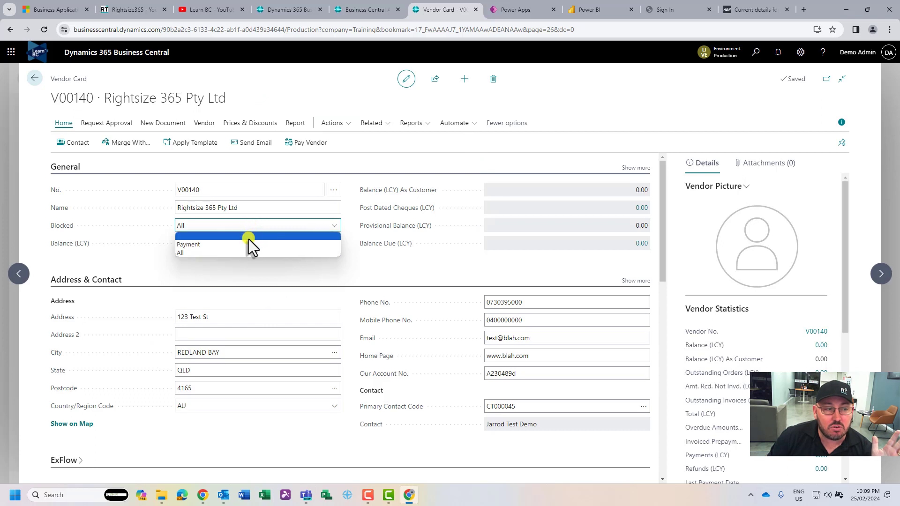
{"action": "left_click", "coordinate": [248, 238]}
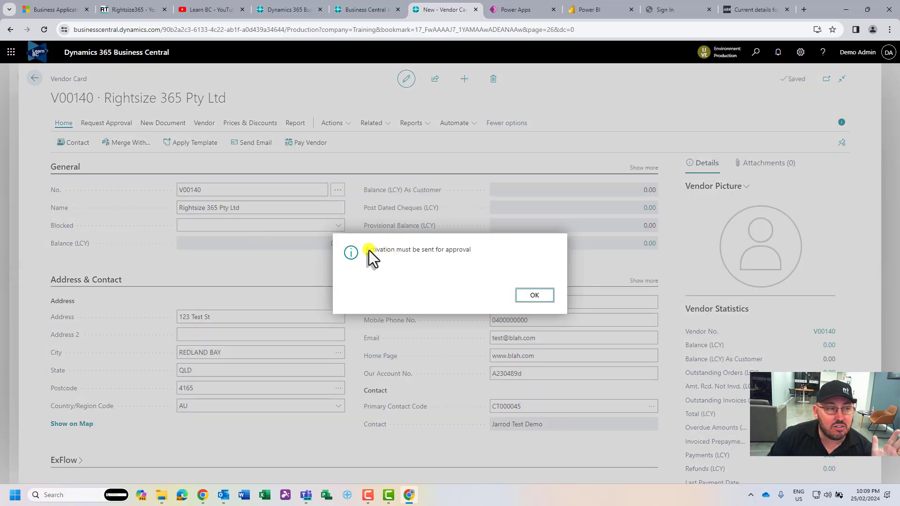